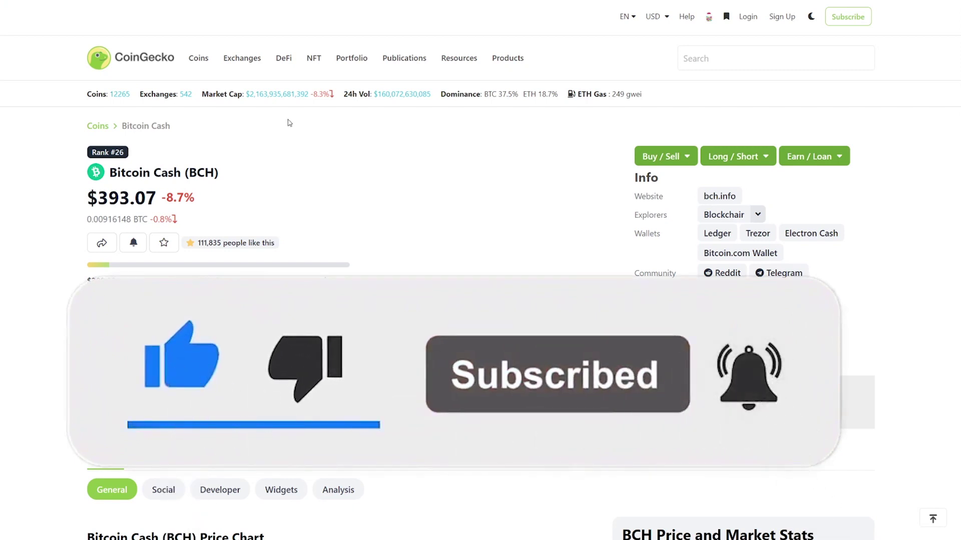
Scroll the r/btc feed and check the exact number of subreddit readers.
{"action": "scroll", "coordinate": [574, 186], "scroll_direction": "down", "scroll_amount": 1}
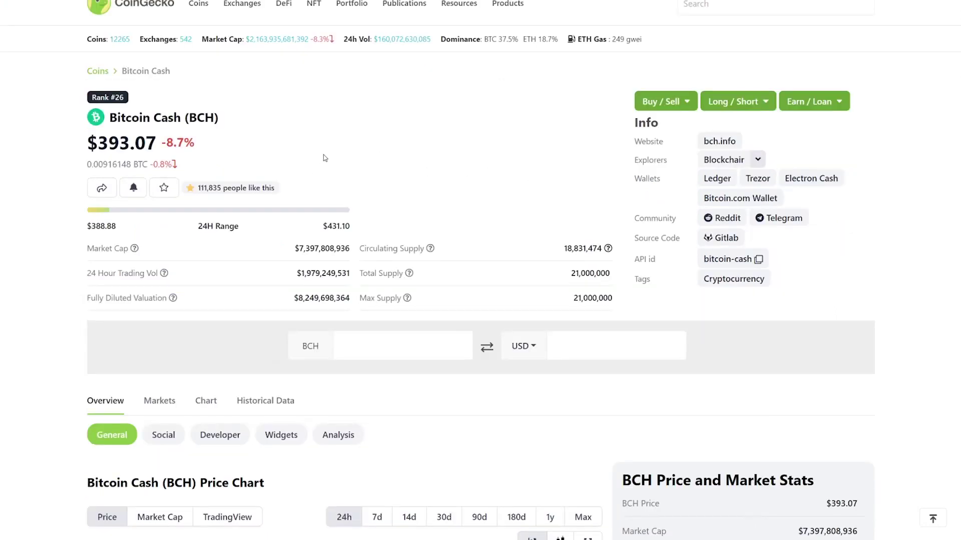
{"action": "scroll", "coordinate": [615, 139], "scroll_direction": "down", "scroll_amount": 1}
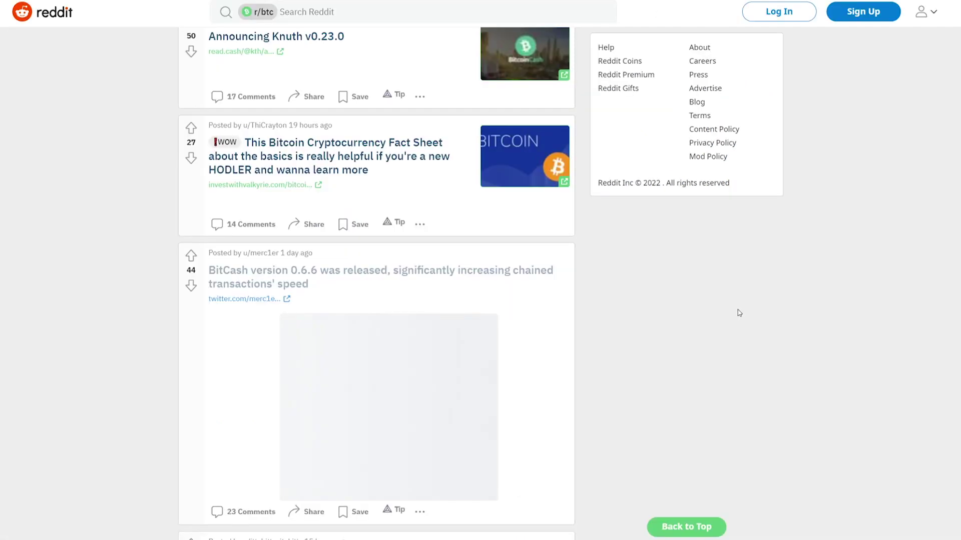
{"action": "scroll", "coordinate": [736, 313], "scroll_direction": "up", "scroll_amount": 6}
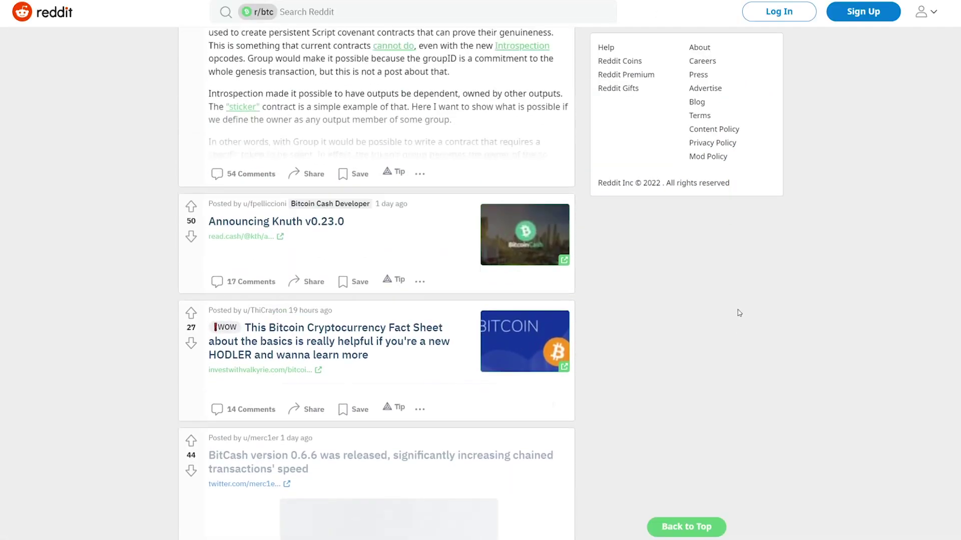
{"action": "scroll", "coordinate": [694, 260], "scroll_direction": "down", "scroll_amount": 4}
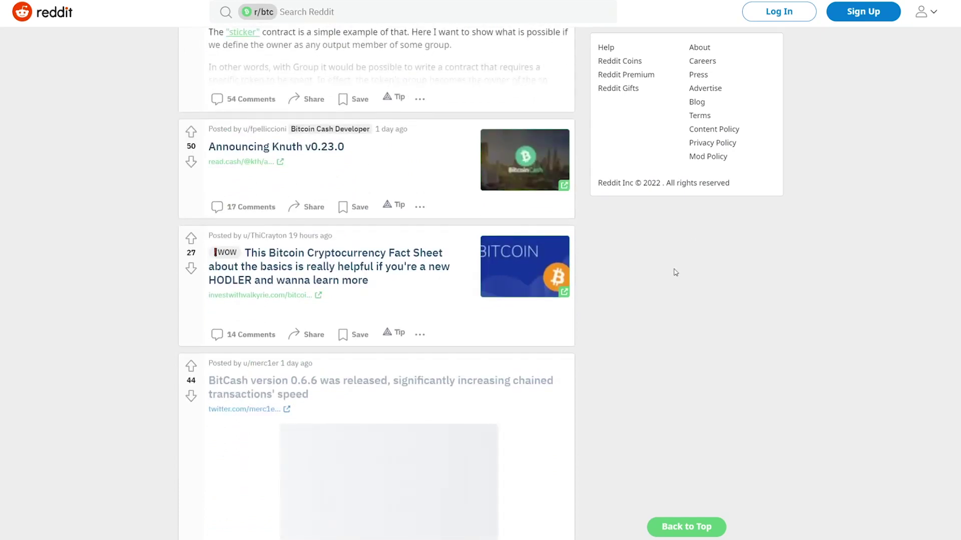
{"action": "scroll", "coordinate": [676, 272], "scroll_direction": "up", "scroll_amount": 10}
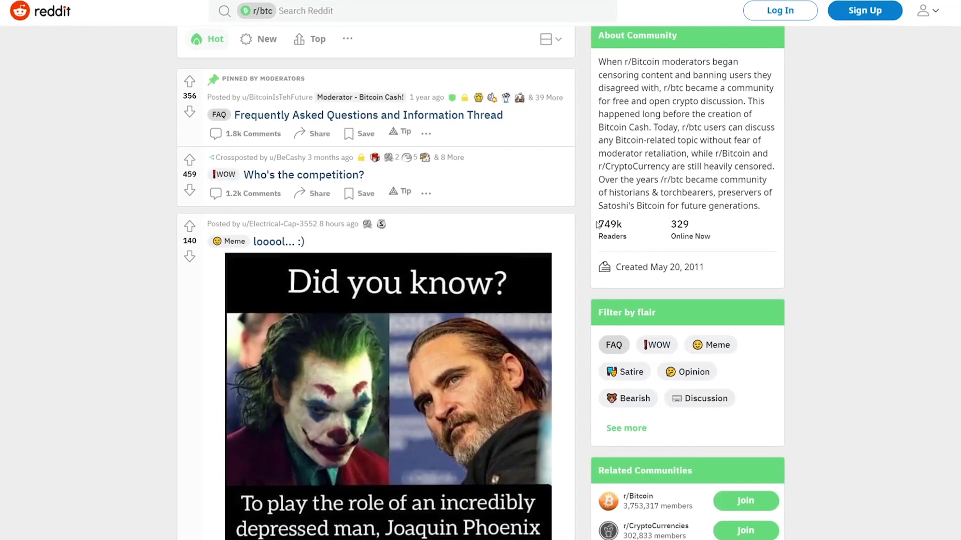
{"action": "double_click", "coordinate": [608, 224]}
{"action": "left_click", "coordinate": [732, 158]}
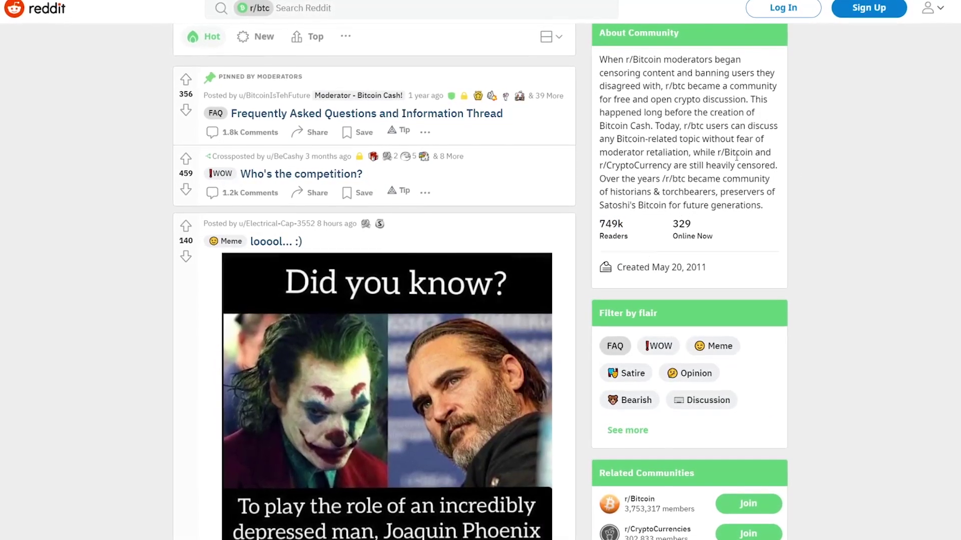
Open the tweet linked from the BitCash version 0.6.6 release post.
{"action": "scroll", "coordinate": [489, 202], "scroll_direction": "down", "scroll_amount": 20}
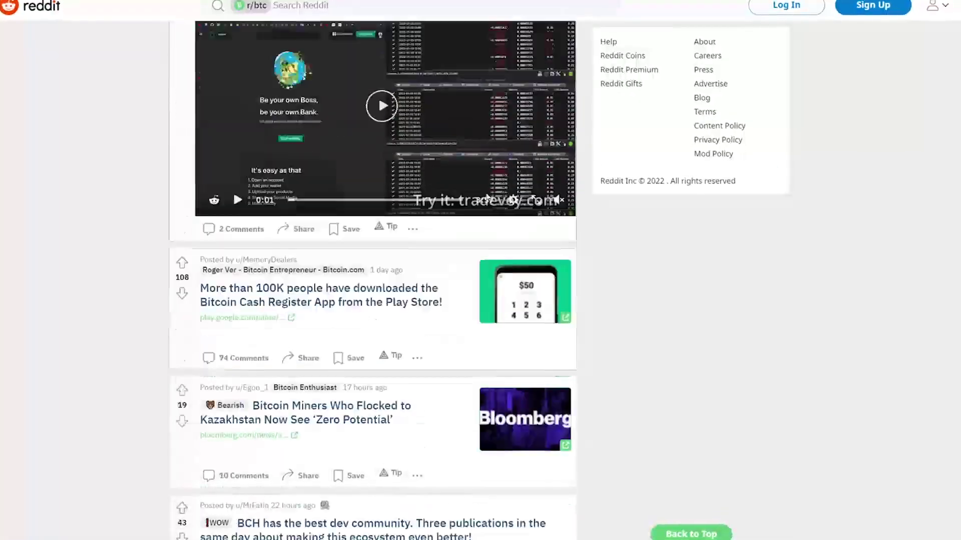
{"action": "scroll", "coordinate": [489, 198], "scroll_direction": "down", "scroll_amount": 10}
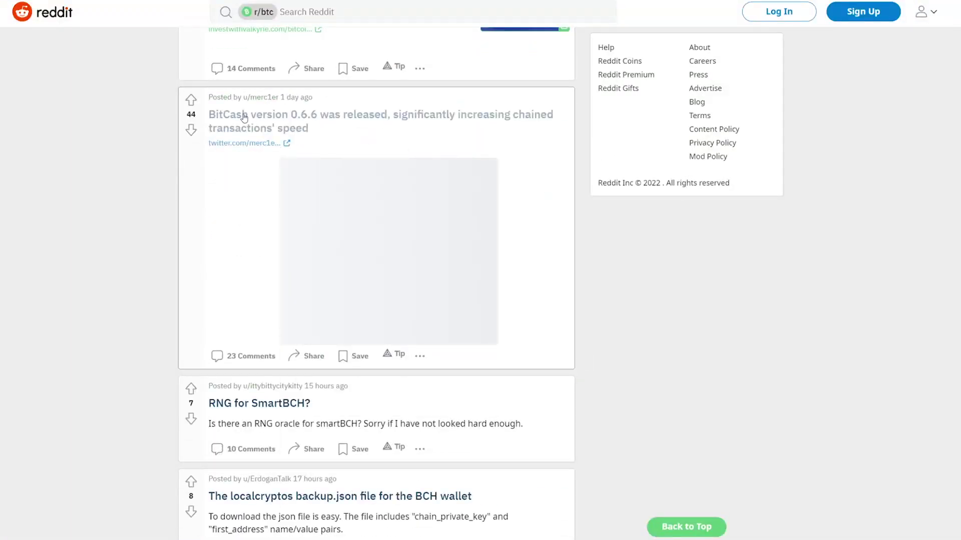
{"action": "left_click", "coordinate": [318, 136]}
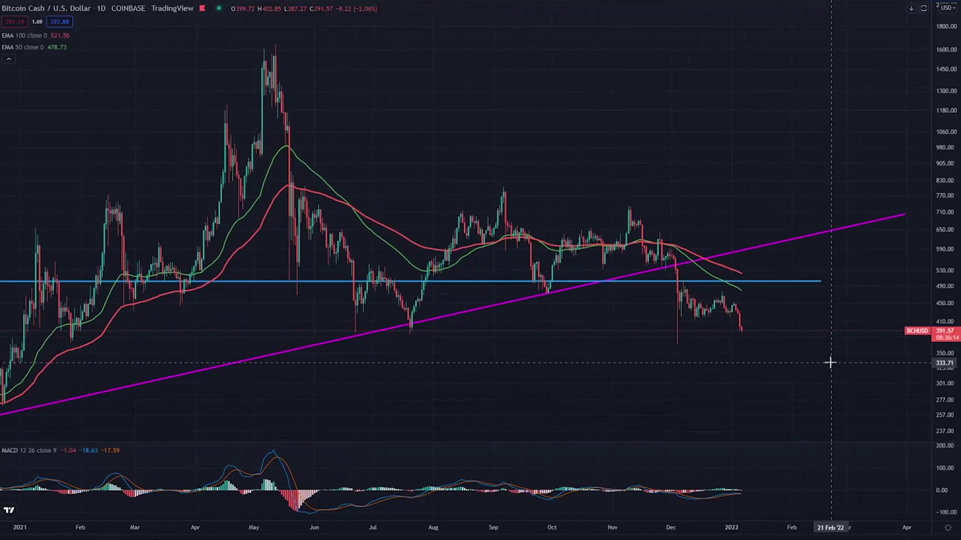
Circle the Sep–Oct BCH/USD candles near the blue line in yellow.
{"action": "scroll", "coordinate": [830, 362], "scroll_direction": "down", "scroll_amount": 5}
{"action": "scroll", "coordinate": [829, 363], "scroll_direction": "up", "scroll_amount": 1}
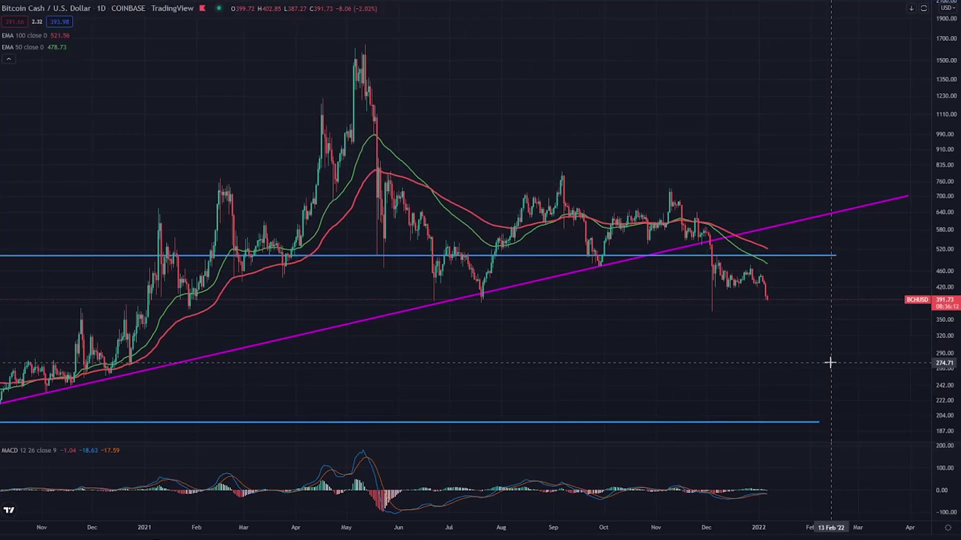
{"action": "scroll", "coordinate": [808, 351], "scroll_direction": "up", "scroll_amount": 2}
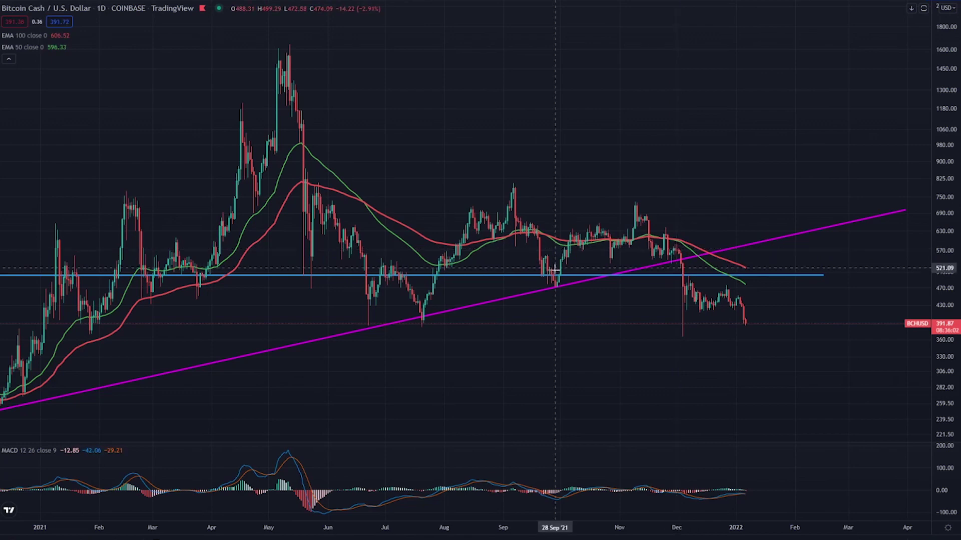
{"action": "mouse_move", "coordinate": [556, 272]}
{"action": "left_mouse_down"}
{"action": "mouse_move", "coordinate": [565, 258]}
{"action": "mouse_move", "coordinate": [522, 271]}
{"action": "mouse_move", "coordinate": [590, 245]}
{"action": "left_mouse_up"}
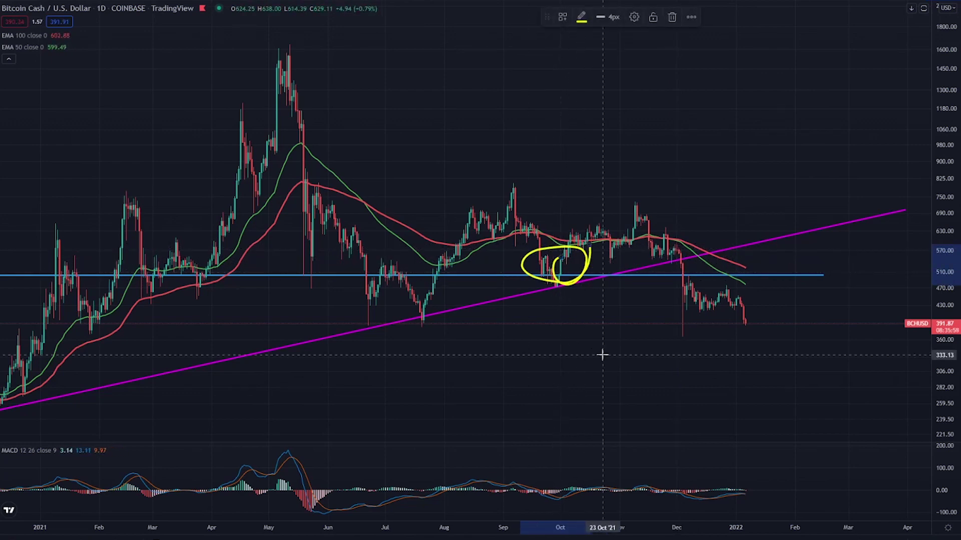
Trace the rising magenta trendline and the price drop below it in yellow.
{"action": "scroll", "coordinate": [602, 354], "scroll_direction": "down", "scroll_amount": 5}
{"action": "left_click_drag", "start_coordinate": [571, 286], "coordinate": [908, 196]}
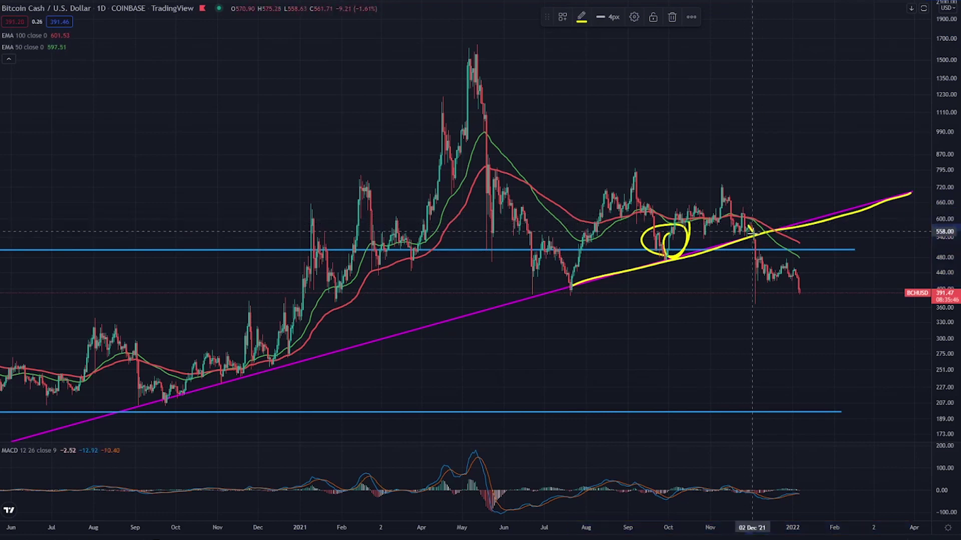
{"action": "mouse_move", "coordinate": [752, 228]}
{"action": "left_mouse_down"}
{"action": "mouse_move", "coordinate": [757, 296]}
{"action": "mouse_move", "coordinate": [811, 285]}
{"action": "left_mouse_up"}
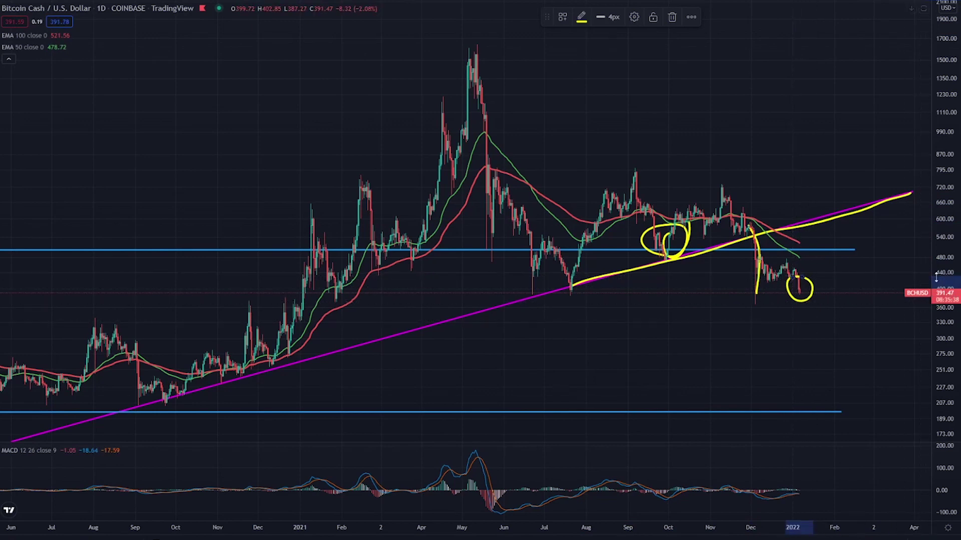
{"action": "scroll", "coordinate": [809, 272], "scroll_direction": "up", "scroll_amount": 1}
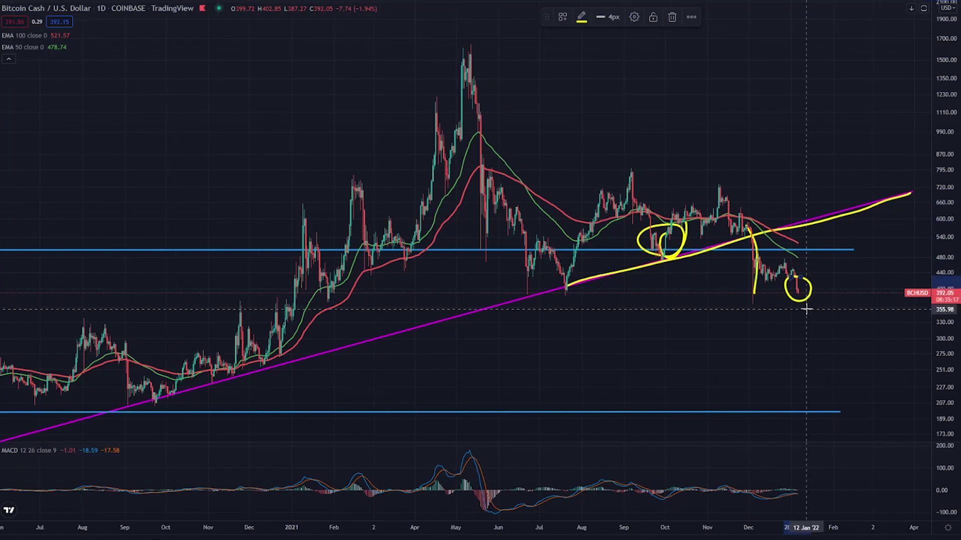
{"action": "scroll", "coordinate": [806, 310], "scroll_direction": "down", "scroll_amount": 3}
{"action": "scroll", "coordinate": [806, 310], "scroll_direction": "up", "scroll_amount": 4}
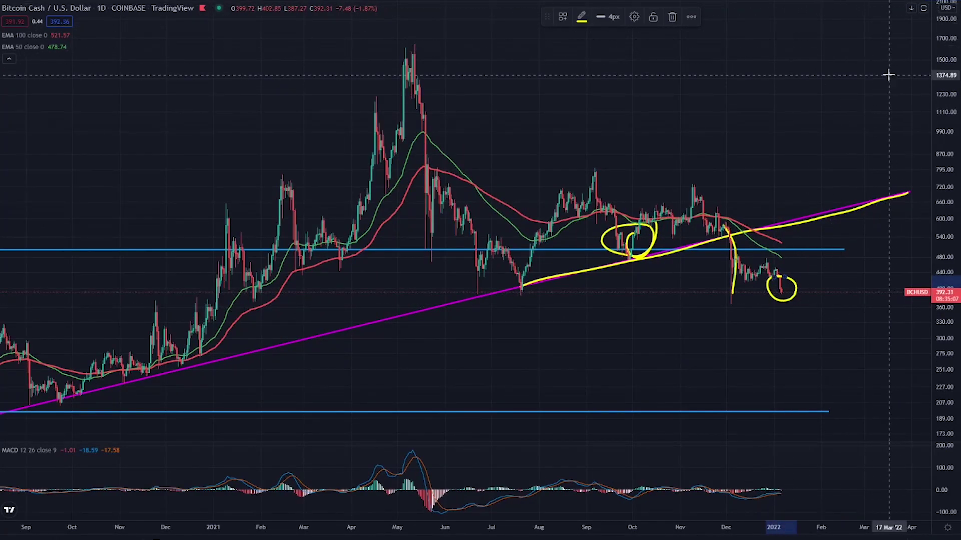
Clear the old yellow marks and draw a yellow downtrend line from the November peak toward 300.
{"action": "key", "text": "Delete"}
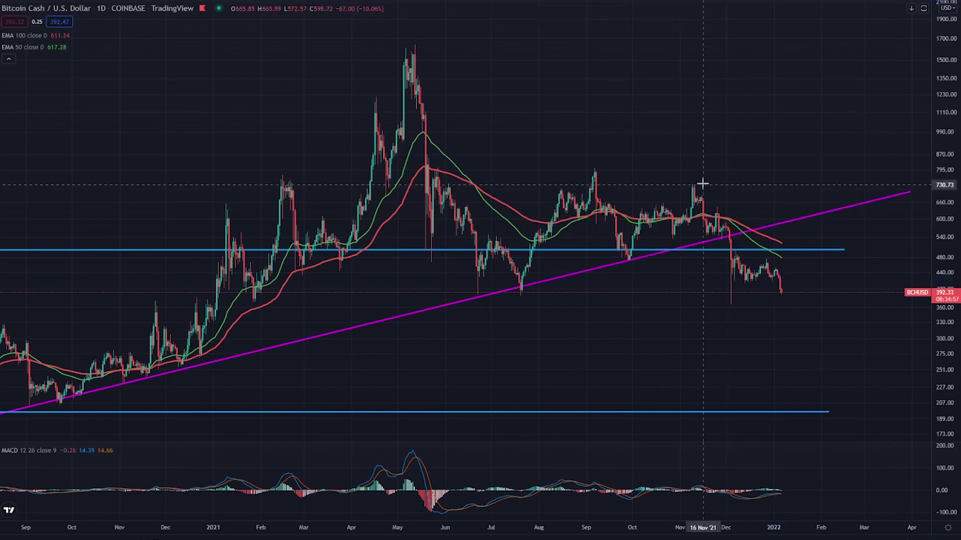
{"action": "left_click_drag", "start_coordinate": [686, 177], "coordinate": [783, 282]}
{"action": "left_click_drag", "start_coordinate": [809, 315], "coordinate": [829, 342]}
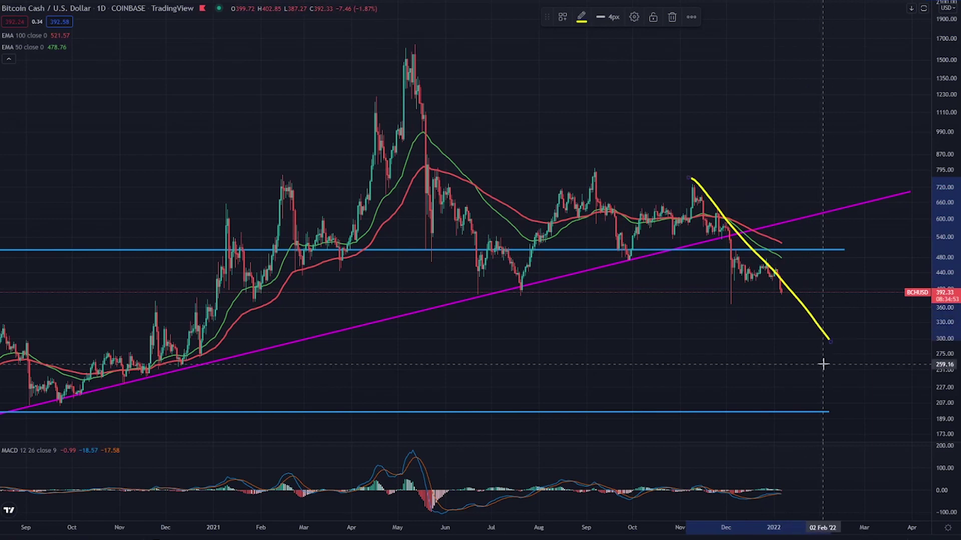
{"action": "scroll", "coordinate": [795, 319], "scroll_direction": "down", "scroll_amount": 2}
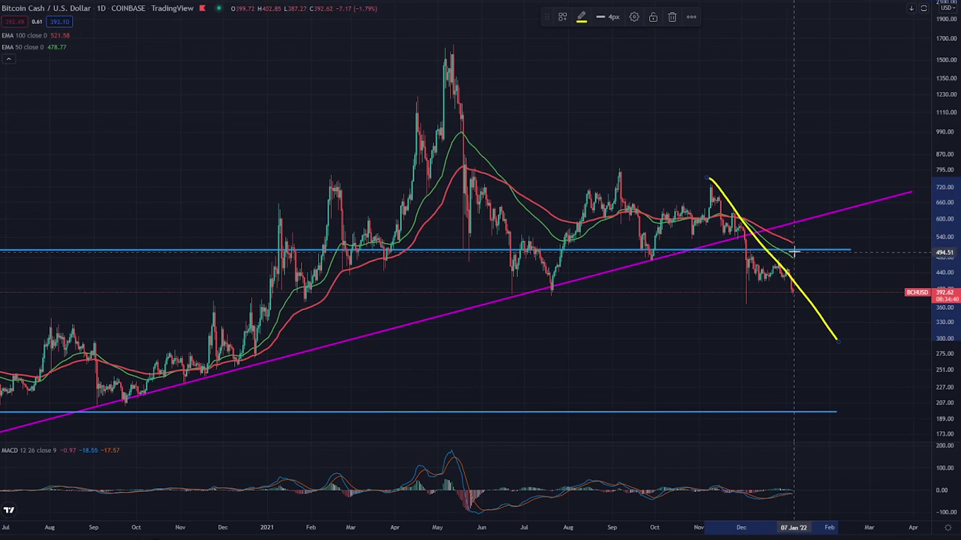
{"action": "mouse_move", "coordinate": [771, 243]}
{"action": "left_mouse_down"}
{"action": "mouse_move", "coordinate": [798, 264]}
{"action": "mouse_move", "coordinate": [796, 246]}
{"action": "left_mouse_up"}
Draw a yellow downside target from the circled recent candles to the lower blue line.
{"action": "scroll", "coordinate": [819, 270], "scroll_direction": "down", "scroll_amount": 3}
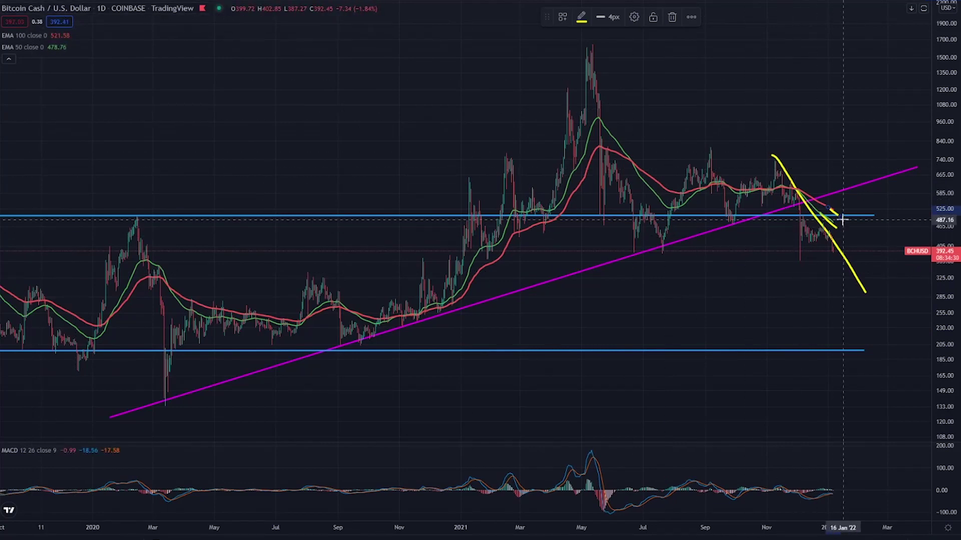
{"action": "scroll", "coordinate": [890, 235], "scroll_direction": "down", "scroll_amount": 5}
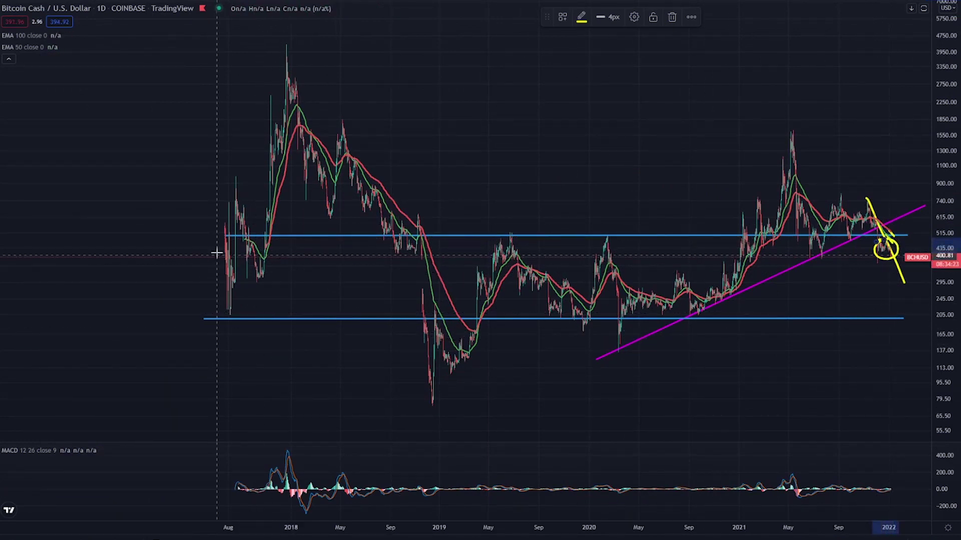
{"action": "scroll", "coordinate": [699, 300], "scroll_direction": "up", "scroll_amount": 2}
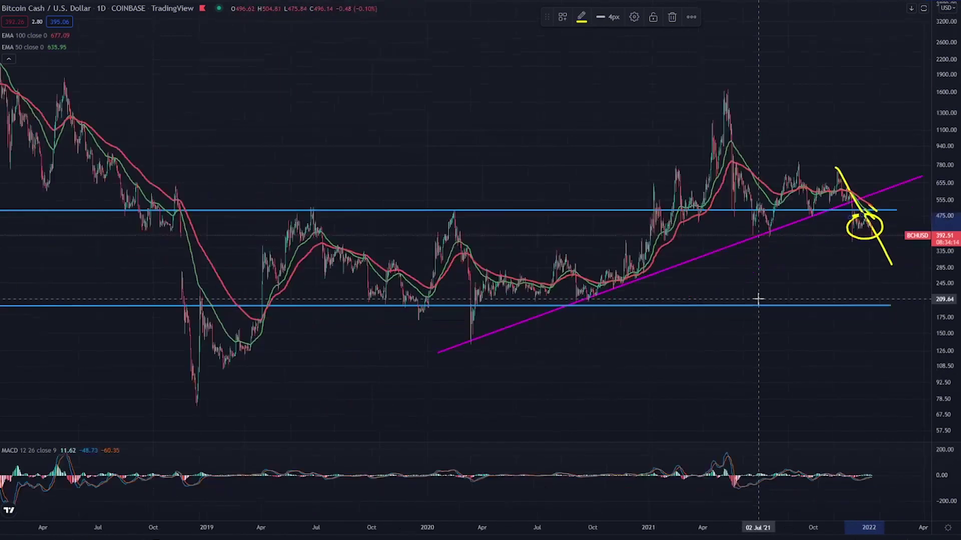
{"action": "scroll", "coordinate": [757, 295], "scroll_direction": "up", "scroll_amount": 1}
{"action": "mouse_move", "coordinate": [883, 268]}
{"action": "left_mouse_down"}
{"action": "mouse_move", "coordinate": [894, 313]}
{"action": "mouse_move", "coordinate": [861, 313]}
{"action": "mouse_move", "coordinate": [905, 317]}
{"action": "left_mouse_up"}
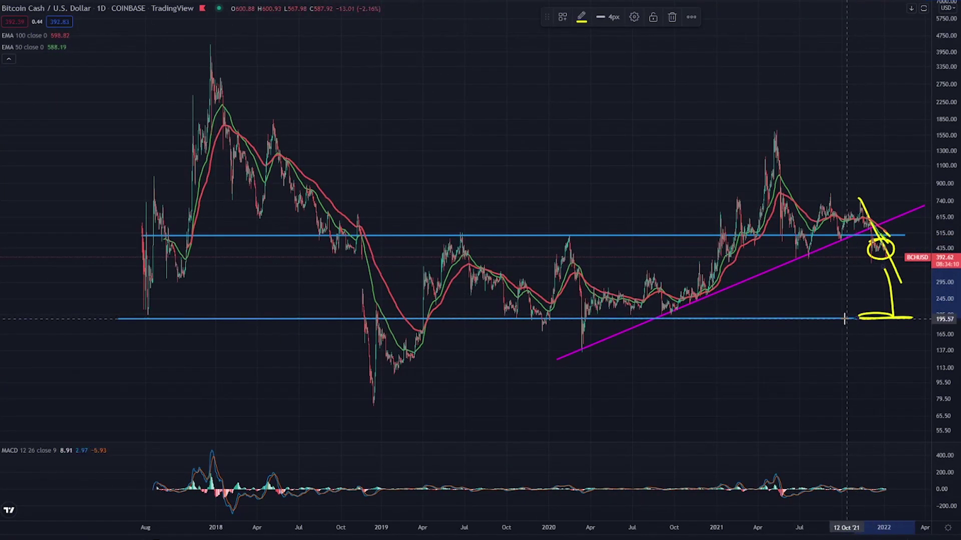
{"action": "scroll", "coordinate": [767, 317], "scroll_direction": "up", "scroll_amount": 2}
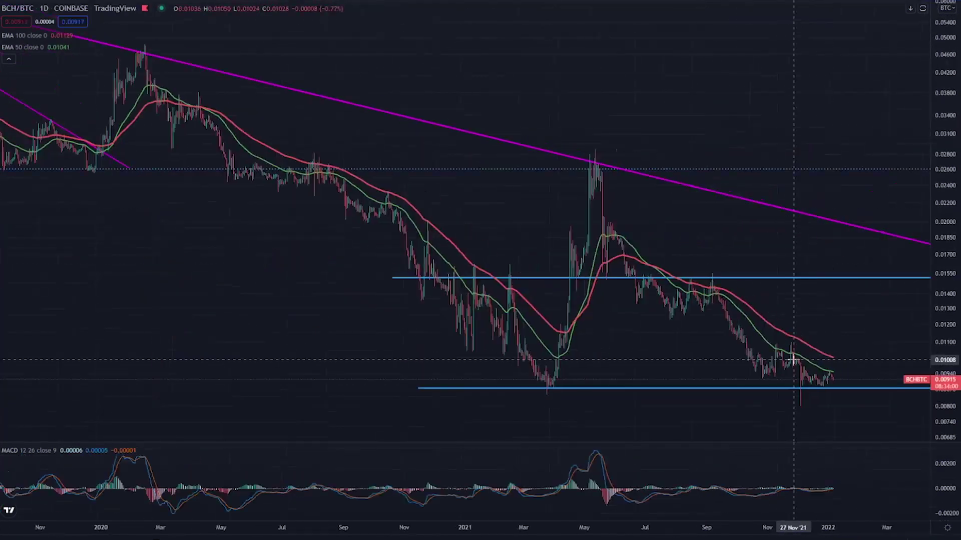
{"action": "scroll", "coordinate": [78, 33], "scroll_direction": "down", "scroll_amount": 3}
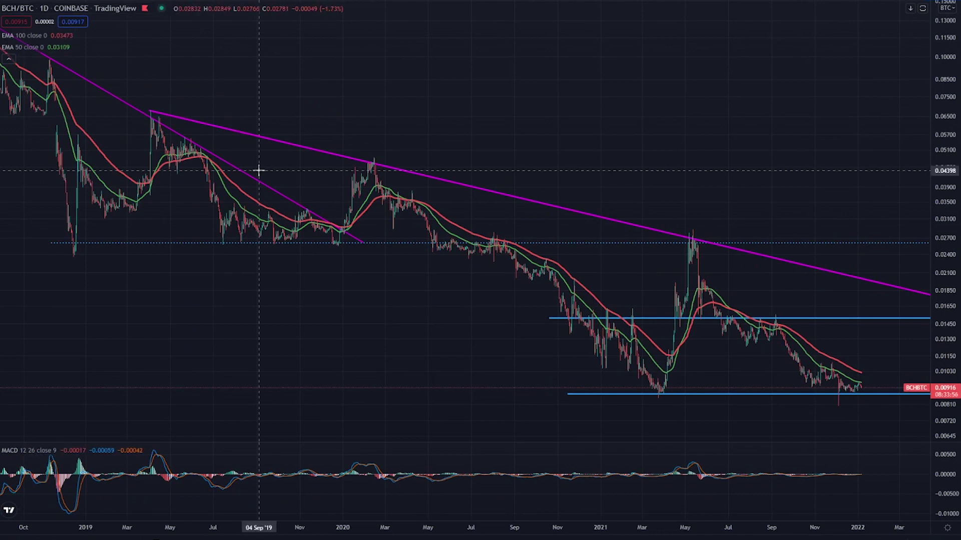
Trace the BCH/BTC bottom support line in yellow and curve under the March 2021 low.
{"action": "scroll", "coordinate": [741, 310], "scroll_direction": "up", "scroll_amount": 1}
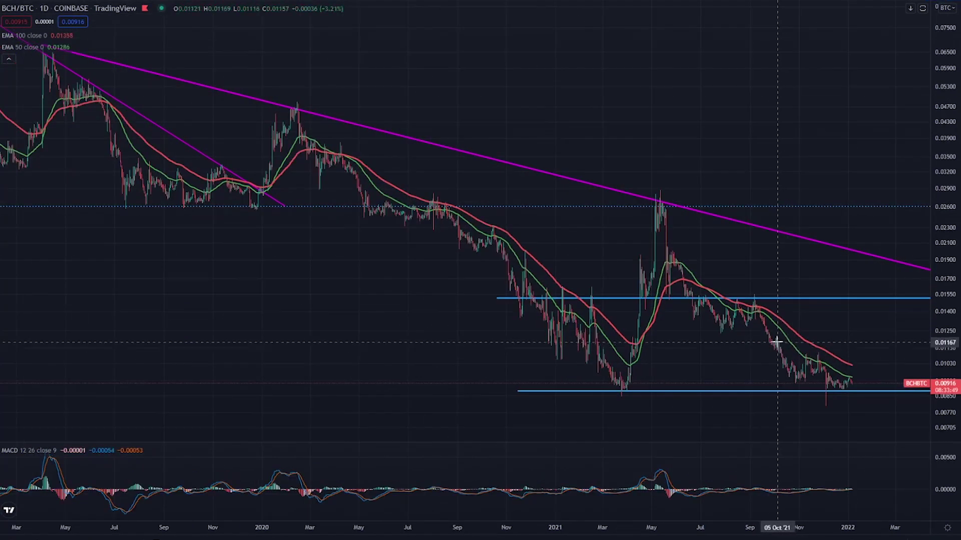
{"action": "left_click_drag", "start_coordinate": [764, 326], "coordinate": [841, 382]}
{"action": "scroll", "coordinate": [767, 410], "scroll_direction": "down", "scroll_amount": 3}
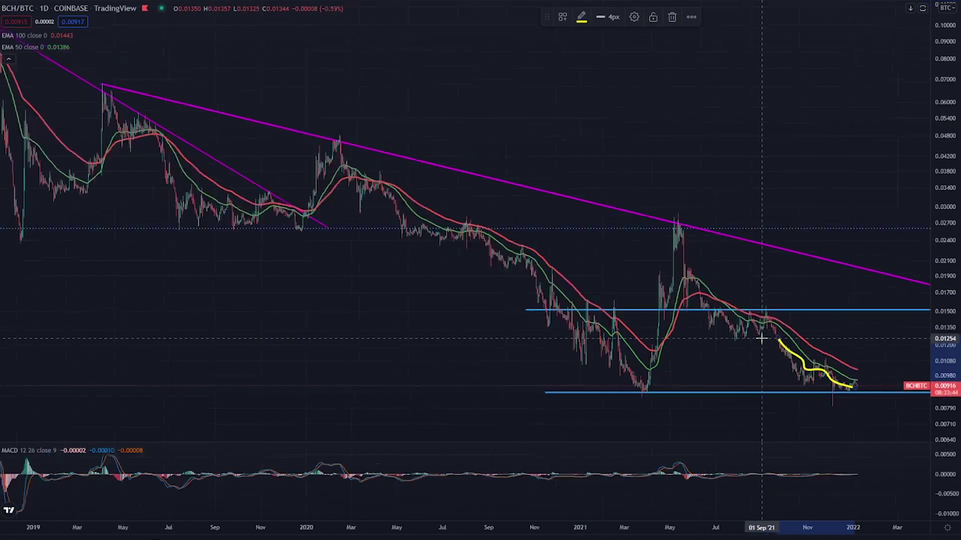
{"action": "left_click_drag", "start_coordinate": [681, 397], "coordinate": [888, 397]}
{"action": "scroll", "coordinate": [855, 438], "scroll_direction": "up", "scroll_amount": 3}
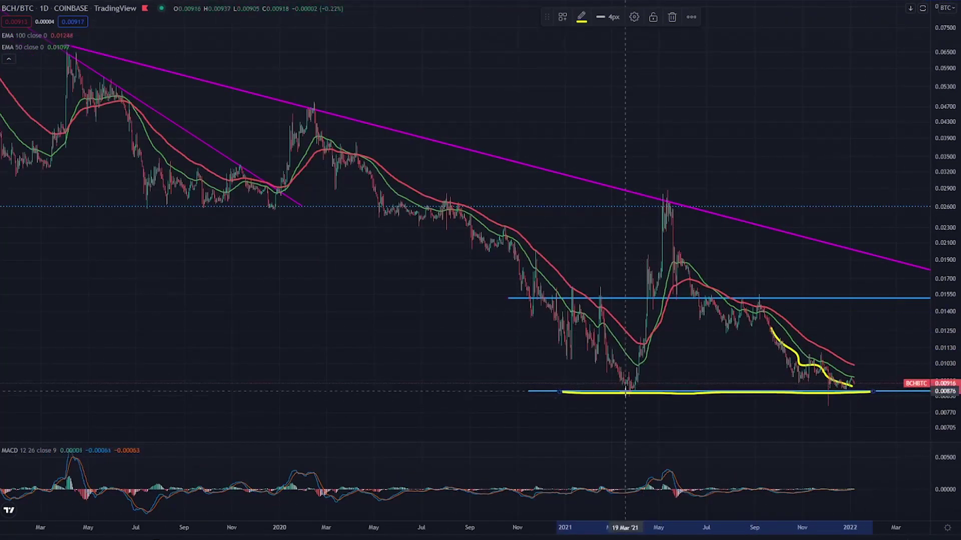
{"action": "left_click_drag", "start_coordinate": [611, 367], "coordinate": [620, 382]}
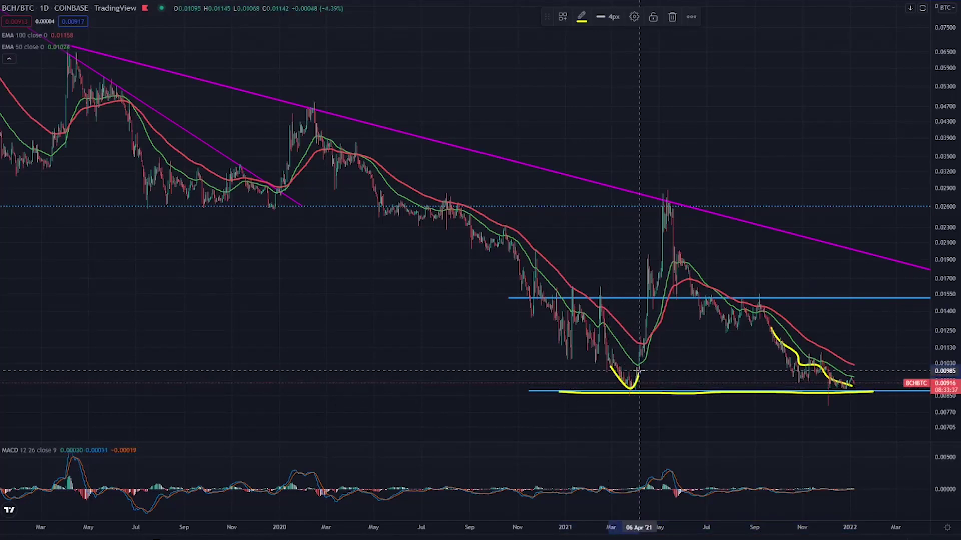
{"action": "scroll", "coordinate": [616, 369], "scroll_direction": "down", "scroll_amount": 5}
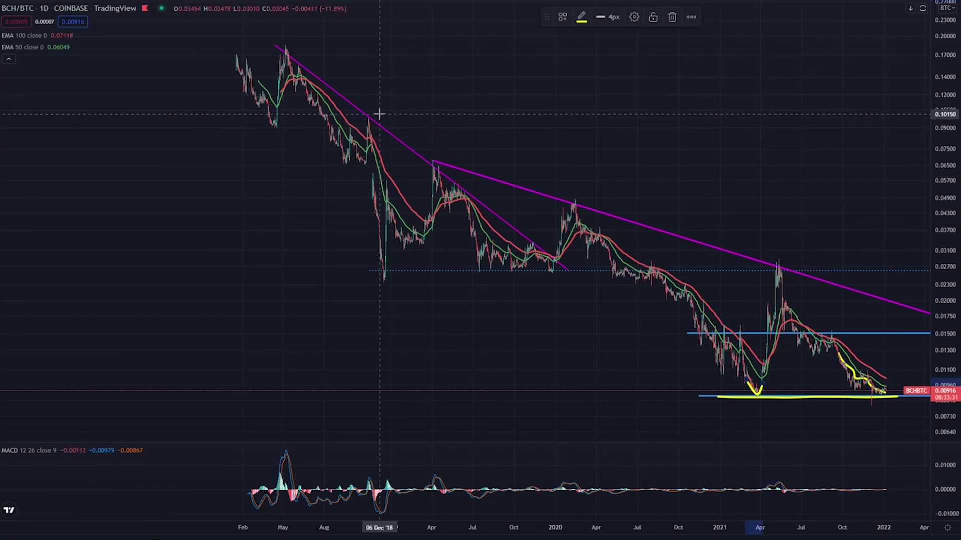
Circle the early-2018 high and trace the steep and long magenta downtrend lines in yellow.
{"action": "left_click_drag", "start_coordinate": [228, 57], "coordinate": [240, 48]}
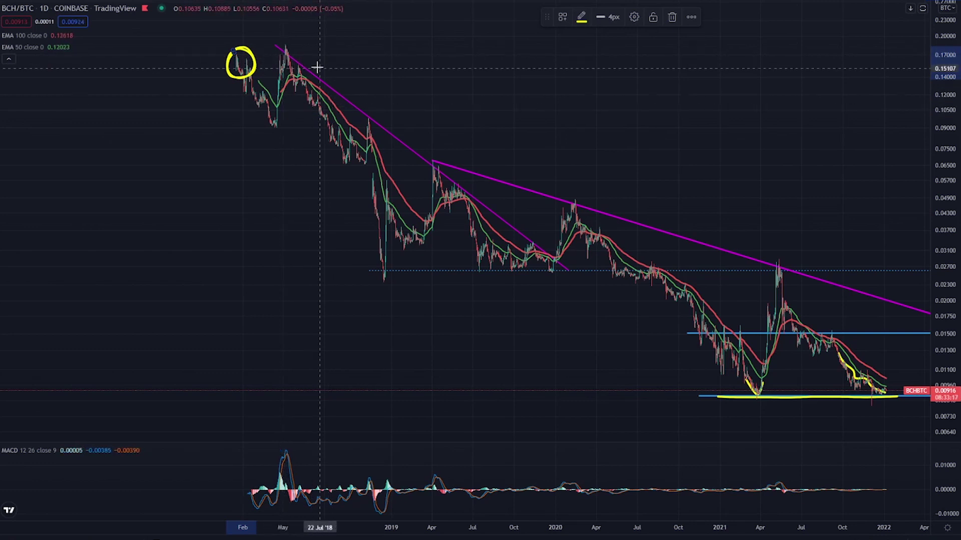
{"action": "left_click_drag", "start_coordinate": [281, 49], "coordinate": [559, 261]}
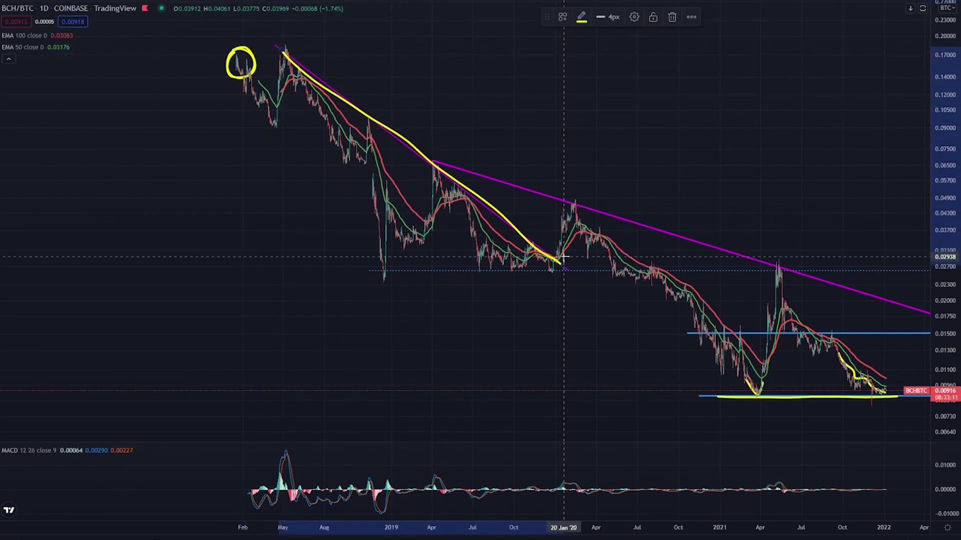
{"action": "left_click_drag", "start_coordinate": [432, 162], "coordinate": [929, 311]}
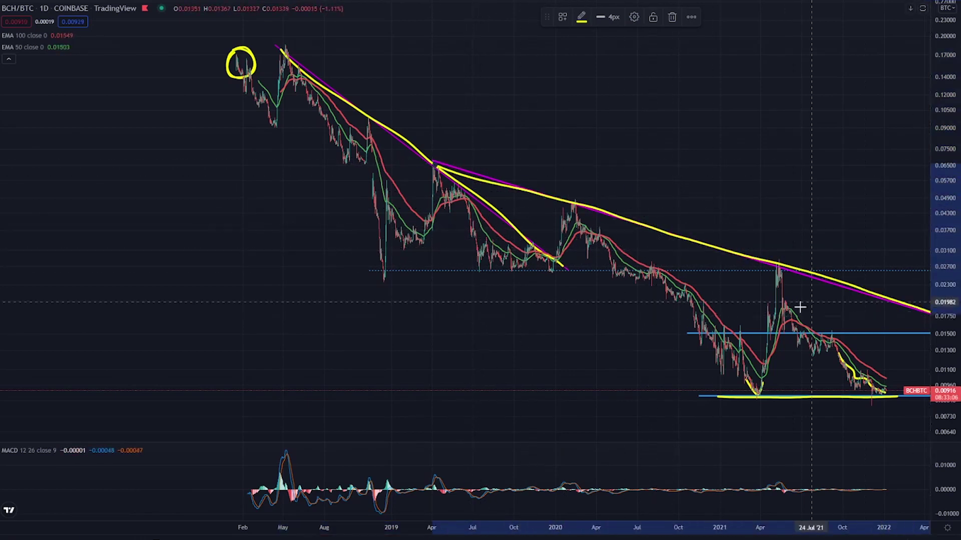
{"action": "scroll", "coordinate": [671, 315], "scroll_direction": "down", "scroll_amount": 2}
{"action": "scroll", "coordinate": [659, 319], "scroll_direction": "up", "scroll_amount": 4}
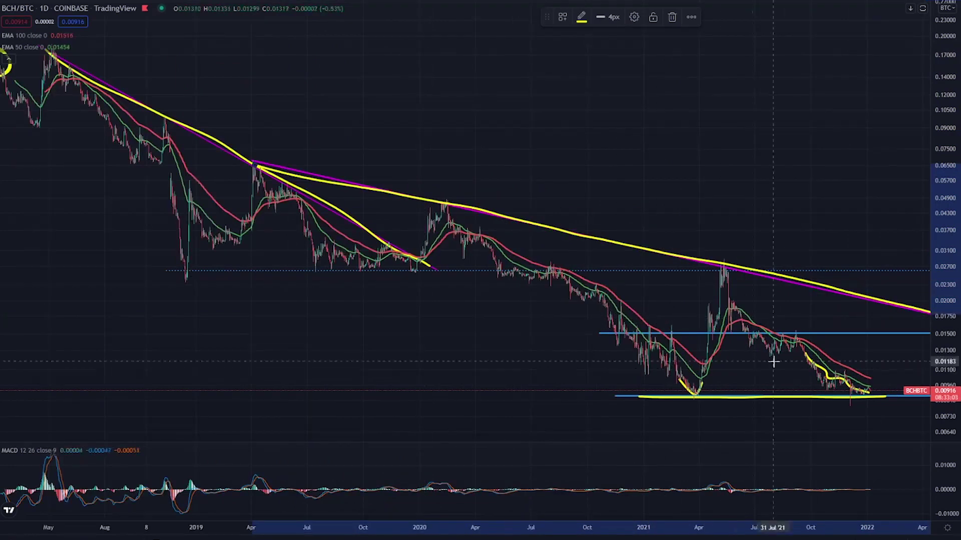
{"action": "scroll", "coordinate": [831, 361], "scroll_direction": "up", "scroll_amount": 2}
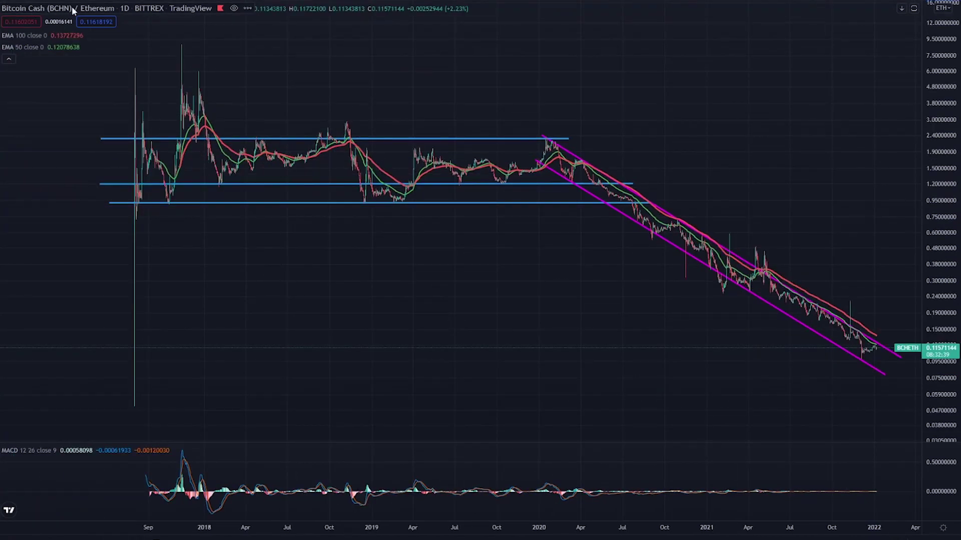
Draw a yellow line along the BCH/ETH channel's upper edge from the 2020 top, plus a lower-edge curve.
{"action": "scroll", "coordinate": [865, 355], "scroll_direction": "up", "scroll_amount": 3}
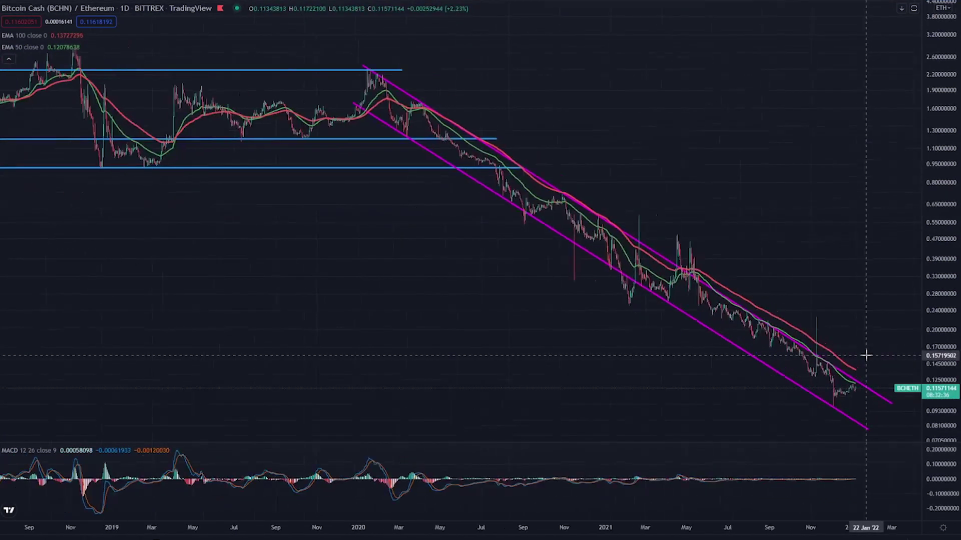
{"action": "scroll", "coordinate": [866, 356], "scroll_direction": "up", "scroll_amount": 1}
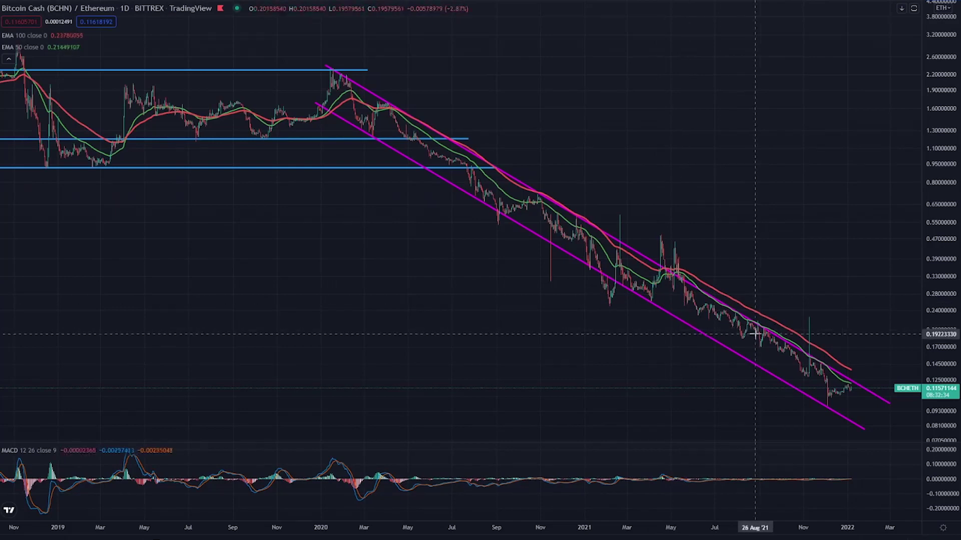
{"action": "left_click", "coordinate": [341, 75]}
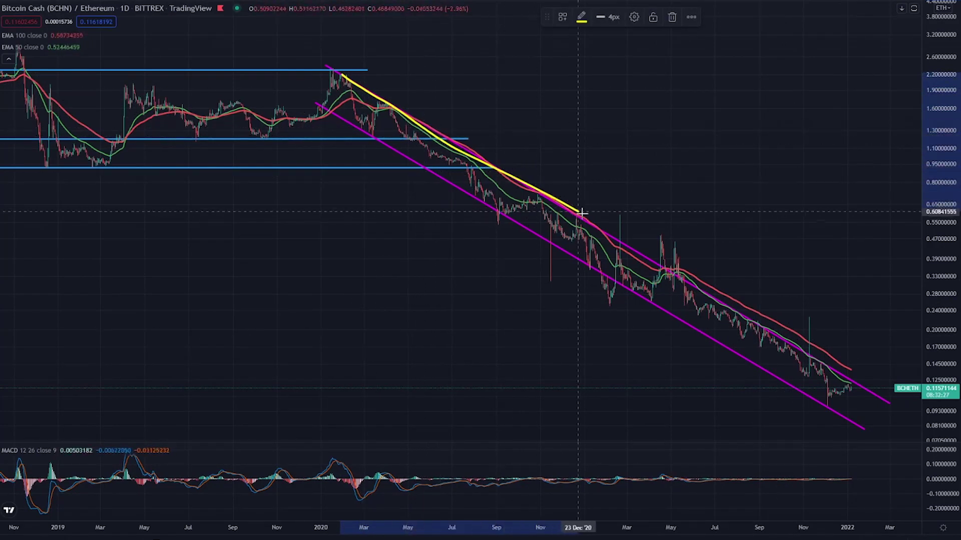
{"action": "left_click", "coordinate": [877, 396]}
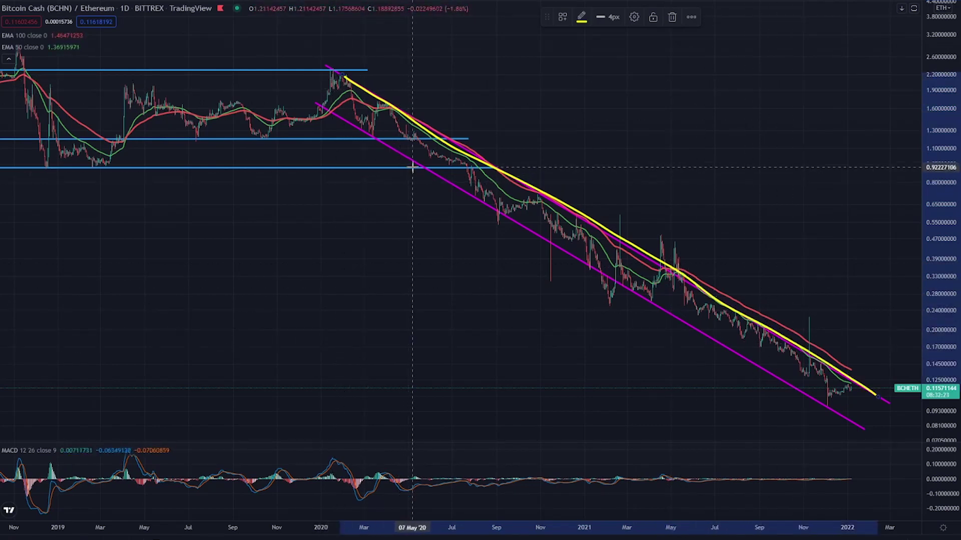
{"action": "mouse_move", "coordinate": [423, 173]}
{"action": "left_mouse_down"}
{"action": "mouse_move", "coordinate": [440, 192]}
{"action": "mouse_move", "coordinate": [846, 416]}
{"action": "left_mouse_up"}
Delete the yellow channel markings from the BCH/ETH chart.
{"action": "scroll", "coordinate": [846, 415], "scroll_direction": "down", "scroll_amount": 2}
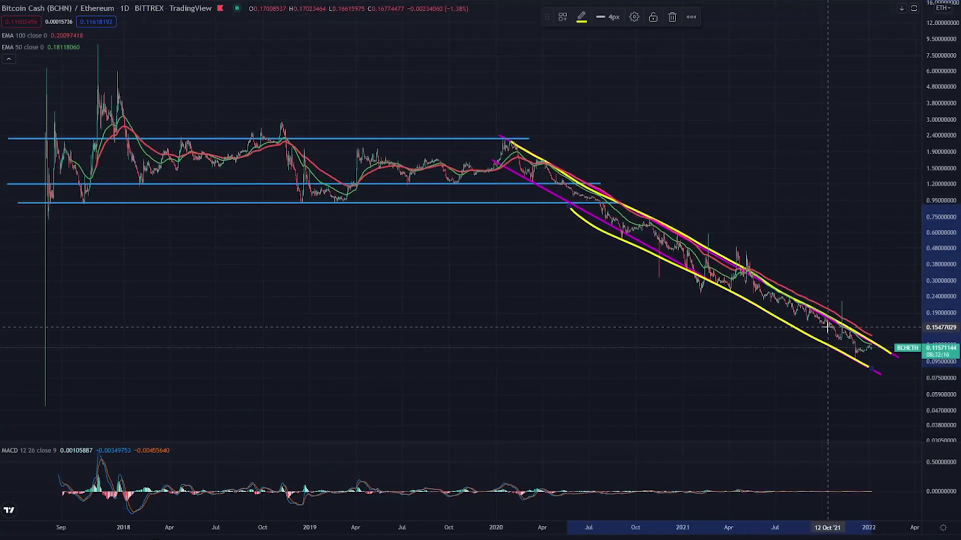
{"action": "scroll", "coordinate": [831, 344], "scroll_direction": "up", "scroll_amount": 2}
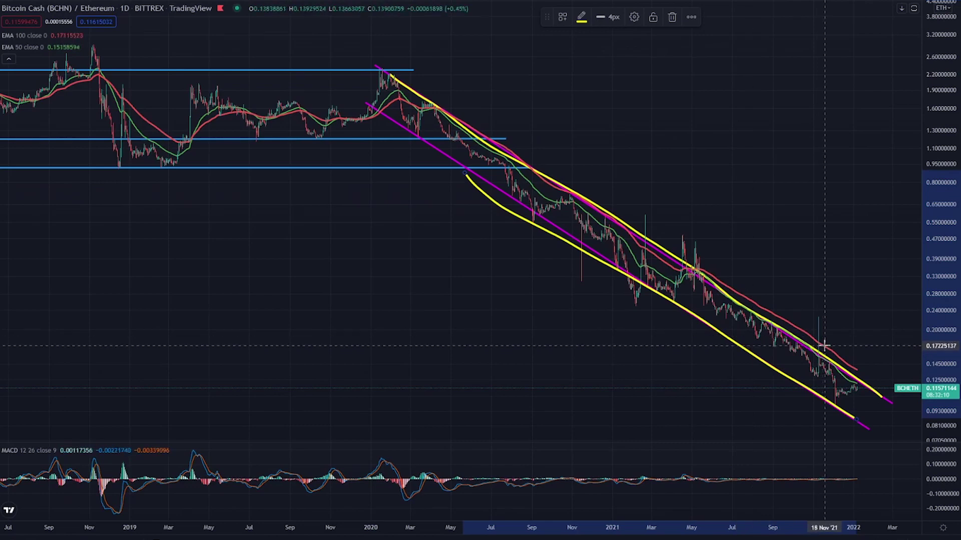
{"action": "scroll", "coordinate": [846, 401], "scroll_direction": "up", "scroll_amount": 3}
{"action": "scroll", "coordinate": [731, 351], "scroll_direction": "down", "scroll_amount": 2}
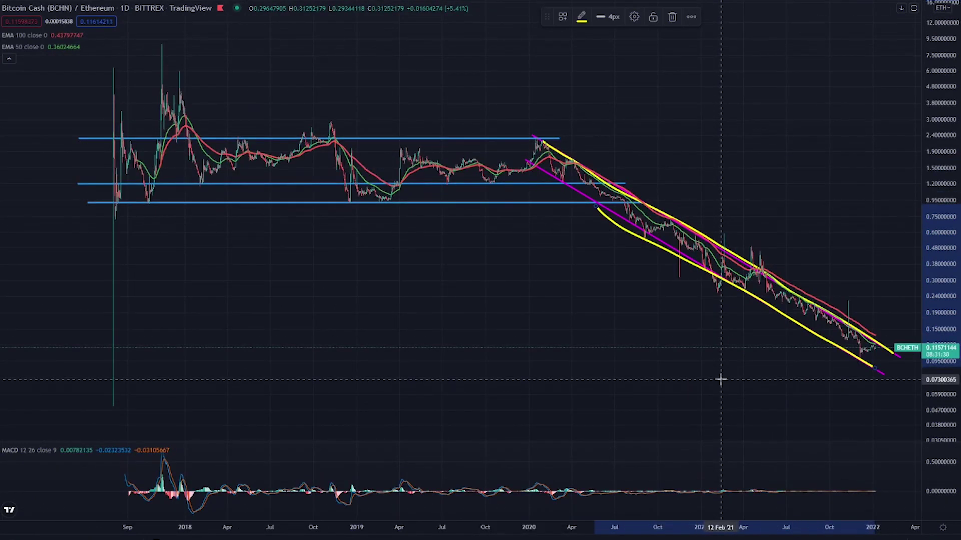
{"action": "key", "text": "Delete"}
{"action": "scroll", "coordinate": [810, 381], "scroll_direction": "down", "scroll_amount": 1}
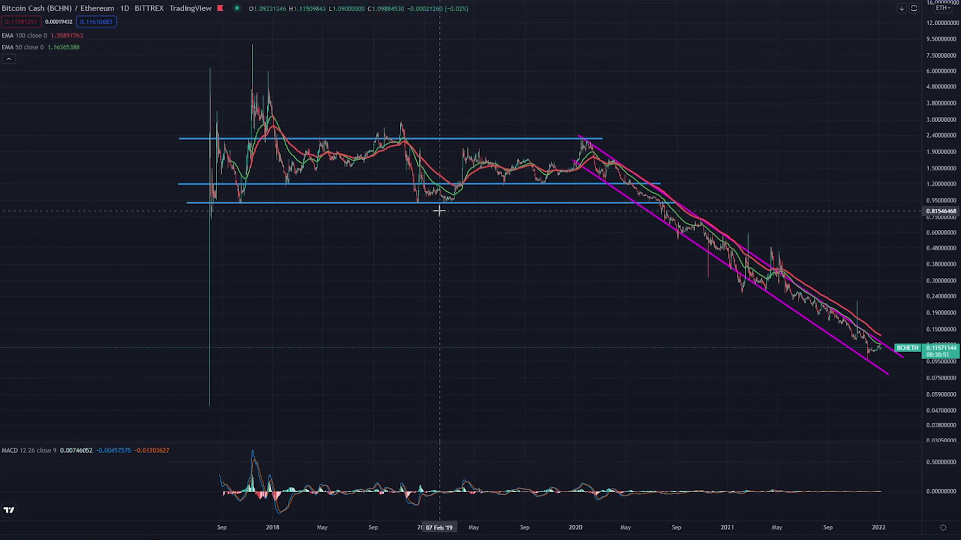
{"action": "scroll", "coordinate": [862, 343], "scroll_direction": "up", "scroll_amount": 1}
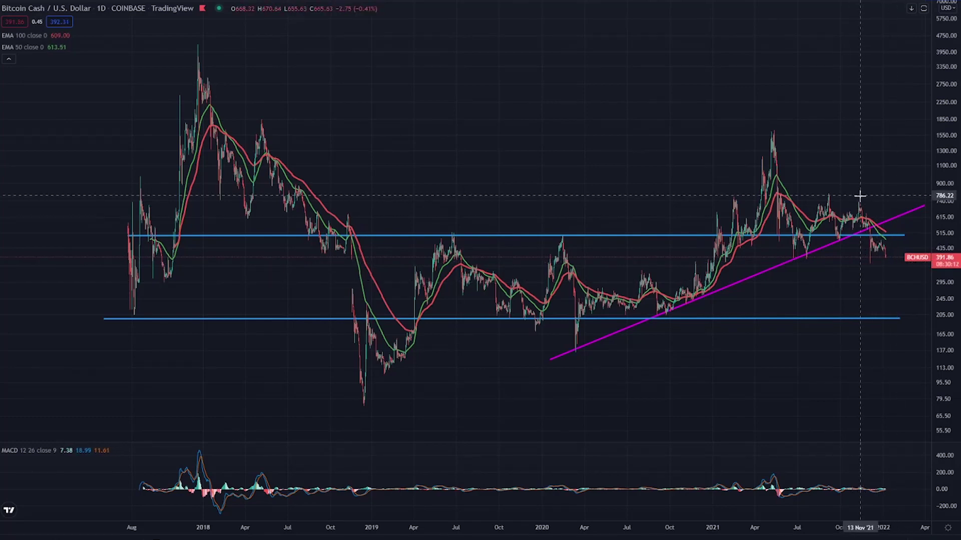
Sketch two yellow drops from the latest BCH/USD candles toward the 205 support.
{"action": "scroll", "coordinate": [901, 265], "scroll_direction": "up", "scroll_amount": 3}
{"action": "scroll", "coordinate": [901, 275], "scroll_direction": "up", "scroll_amount": 1}
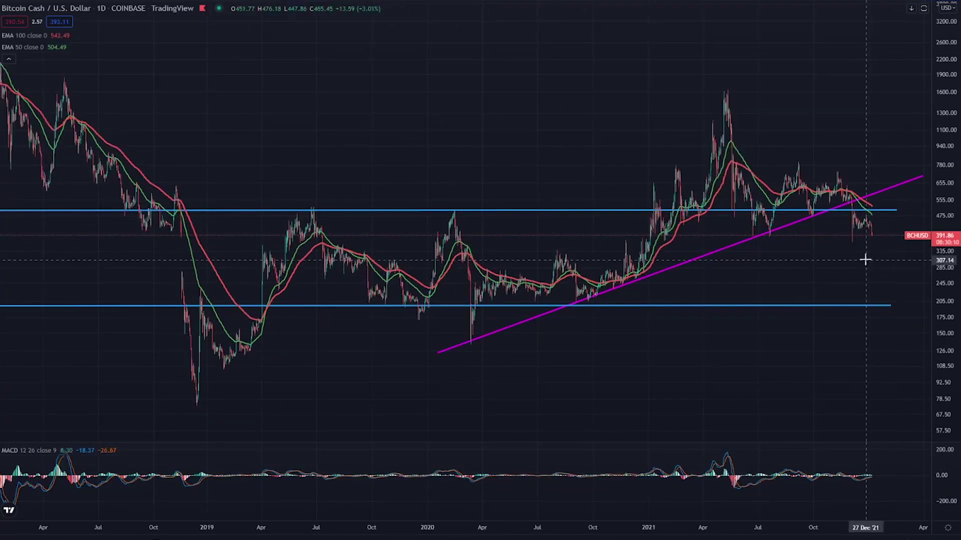
{"action": "mouse_move", "coordinate": [873, 240]}
{"action": "left_mouse_down"}
{"action": "mouse_move", "coordinate": [901, 295]}
{"action": "mouse_move", "coordinate": [863, 307]}
{"action": "left_mouse_up"}
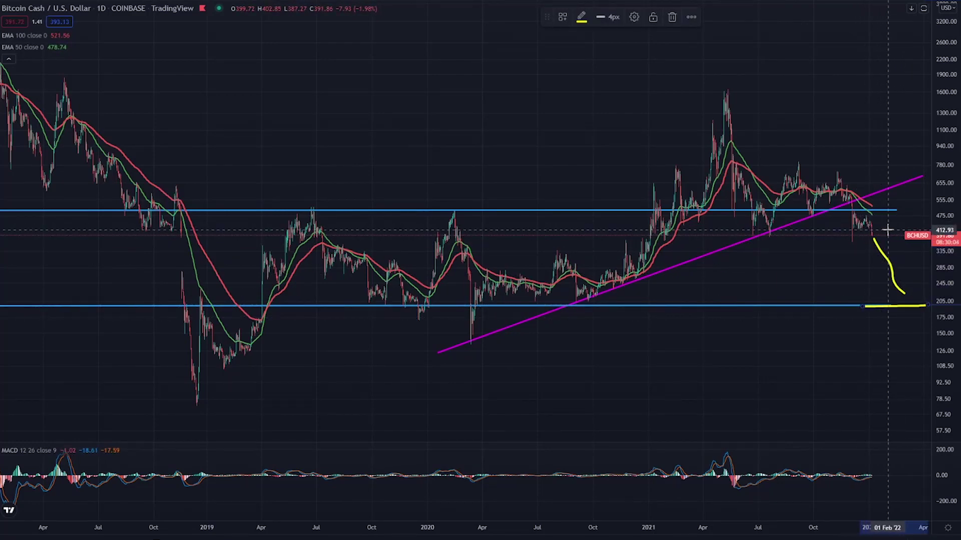
{"action": "left_click_drag", "start_coordinate": [874, 241], "coordinate": [881, 295]}
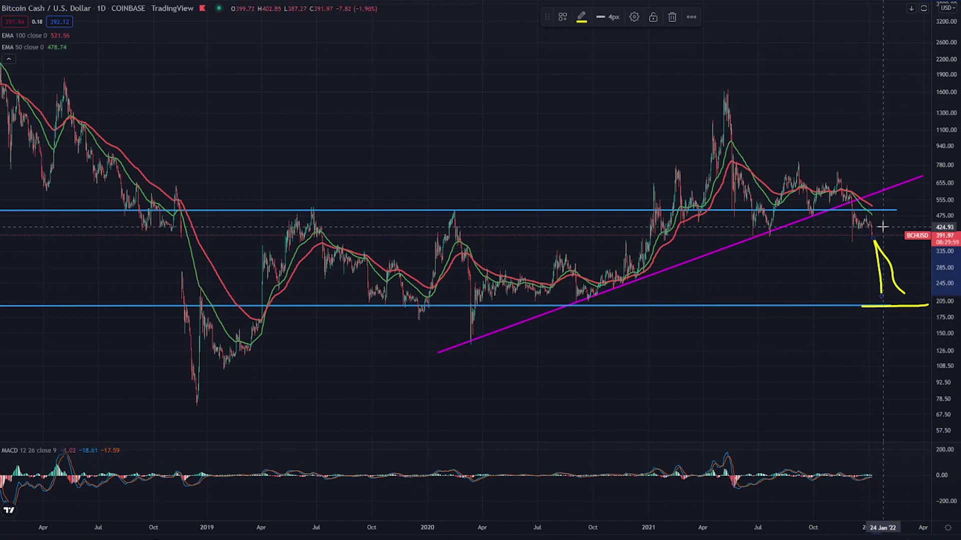
Trace the 2018 decline and the 2021 rally with yellow lines.
{"action": "scroll", "coordinate": [821, 215], "scroll_direction": "down", "scroll_amount": 2}
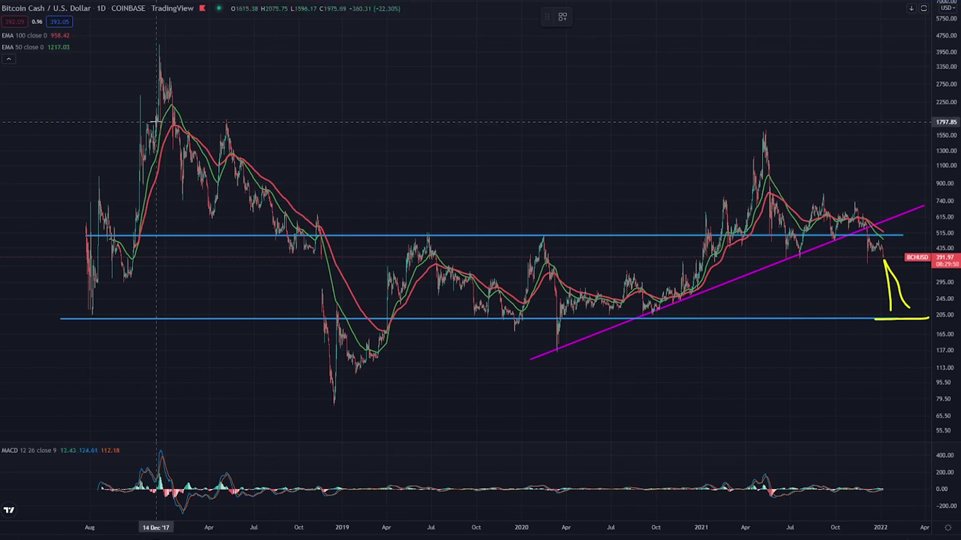
{"action": "left_click_drag", "start_coordinate": [167, 124], "coordinate": [272, 185]}
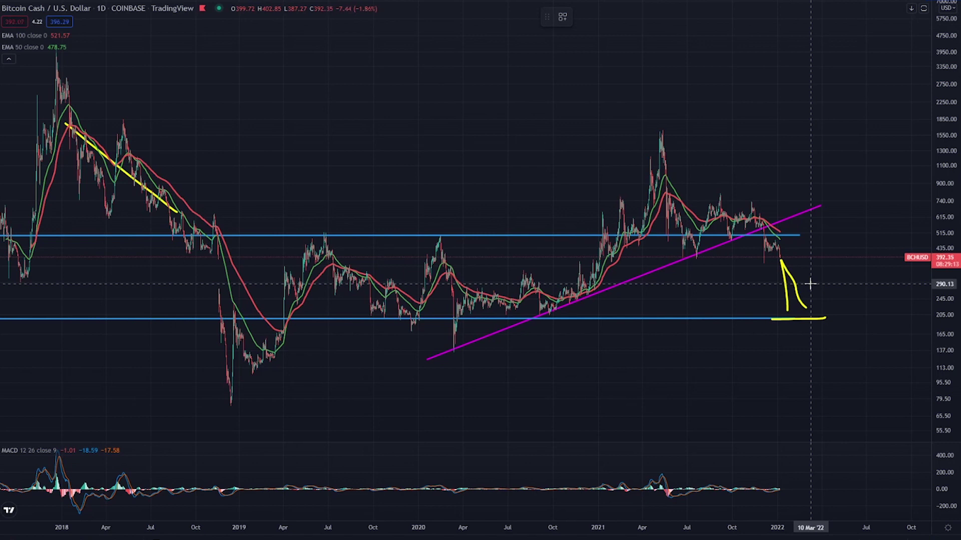
{"action": "mouse_move", "coordinate": [548, 308]}
{"action": "left_mouse_down"}
{"action": "mouse_move", "coordinate": [615, 240]}
{"action": "mouse_move", "coordinate": [664, 158]}
{"action": "left_mouse_up"}
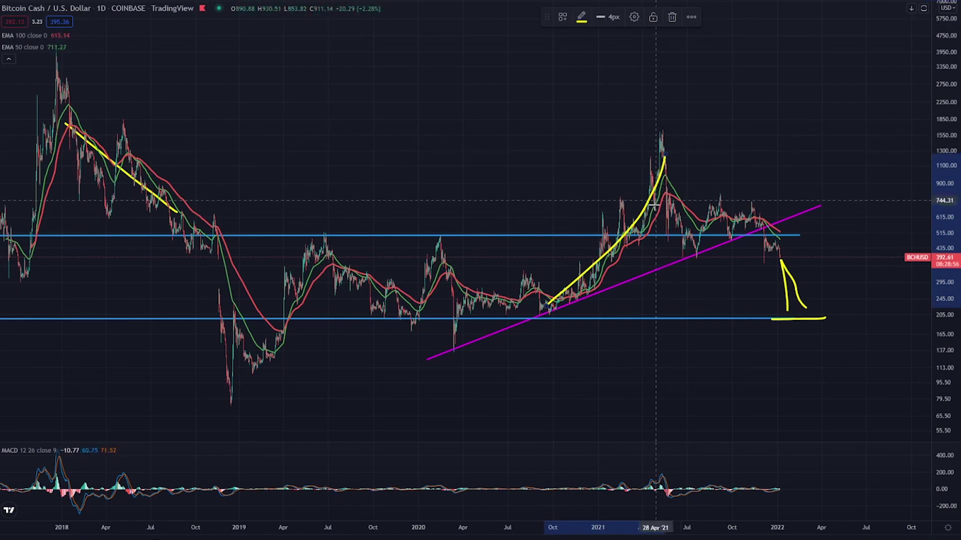
Bring up the BCH/BTC daily chart and zoom out to show its trendlines and levels.
{"action": "key", "text": "ctrl+Tab"}
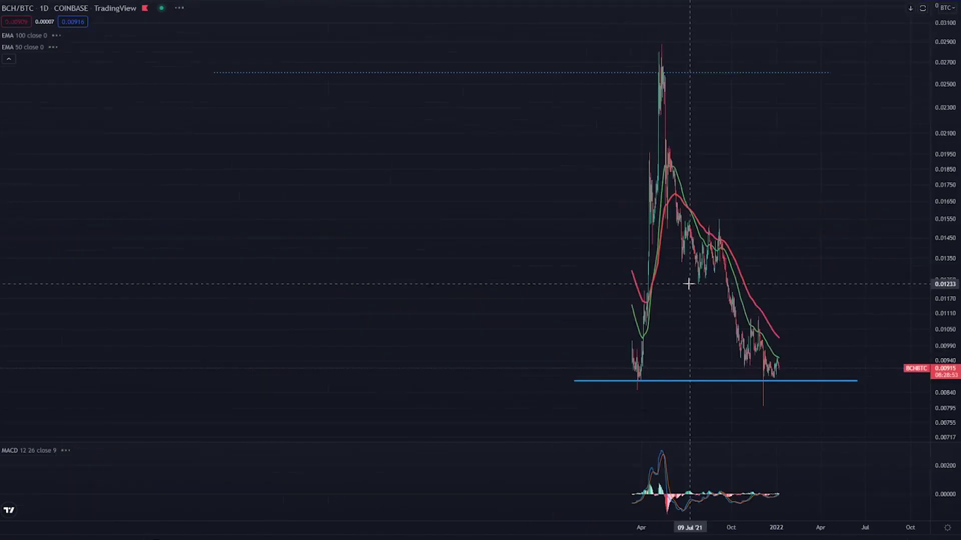
{"action": "scroll", "coordinate": [605, 383], "scroll_direction": "down", "scroll_amount": 4}
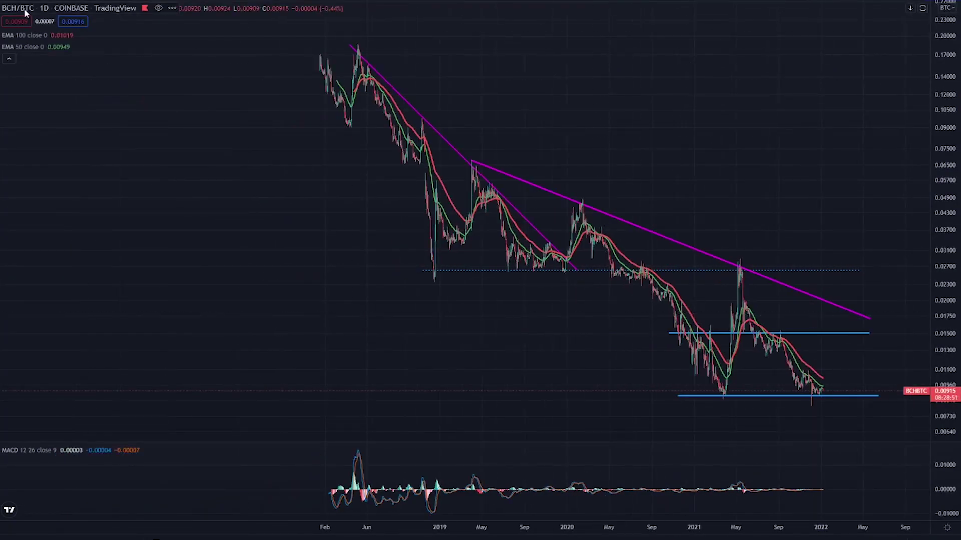